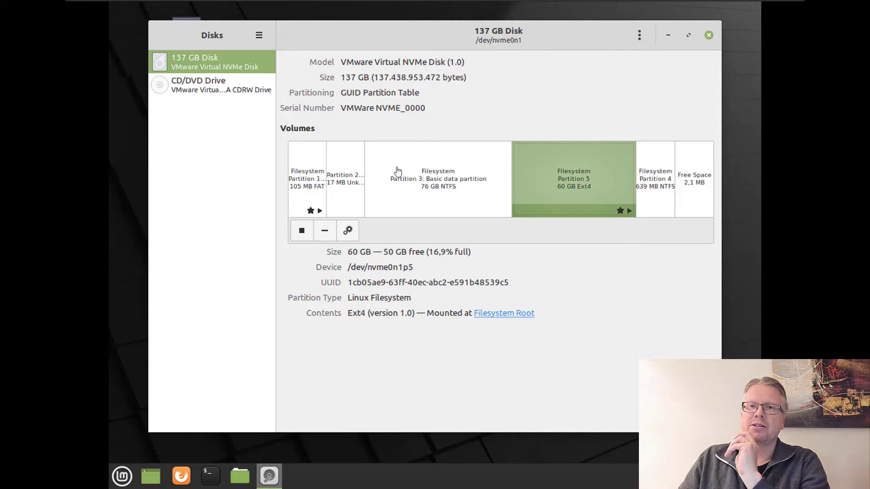
# Compare the 76 GB NTFS and 60 GB Ext4 partition details, ending on the NTFS partition.
pyautogui.click(405, 189)
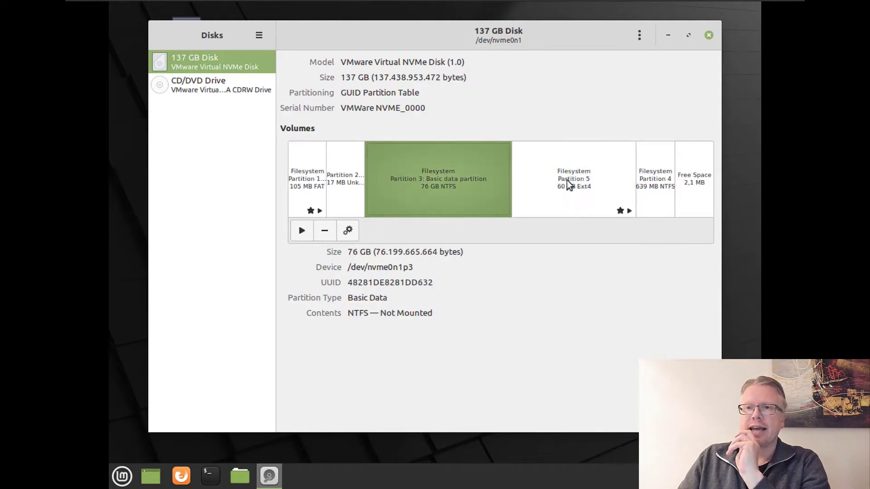
pyautogui.click(549, 189)
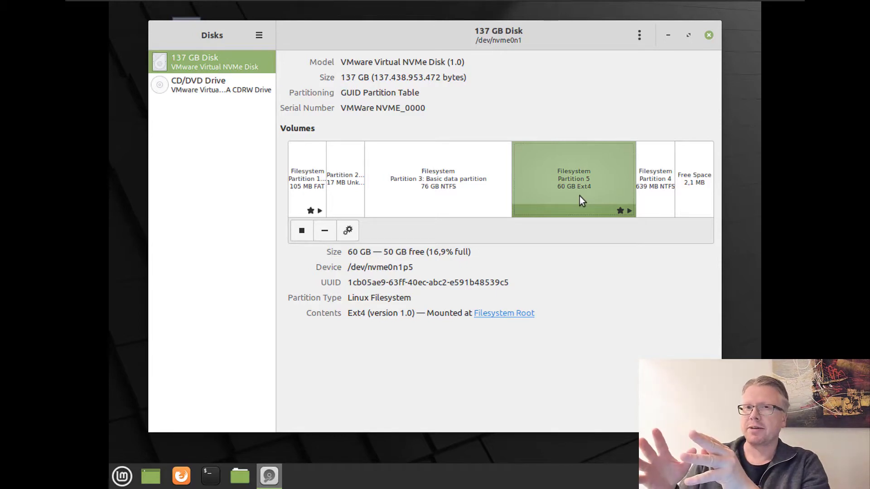
pyautogui.click(469, 193)
pyautogui.click(543, 192)
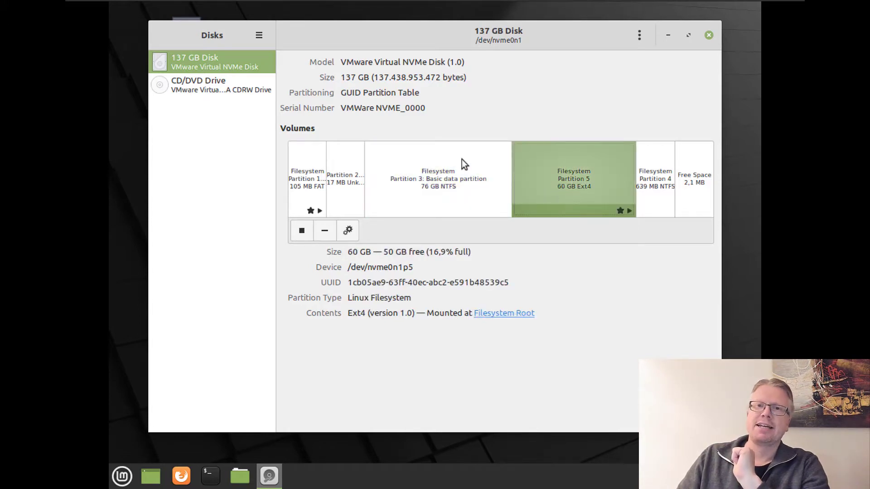
pyautogui.click(466, 187)
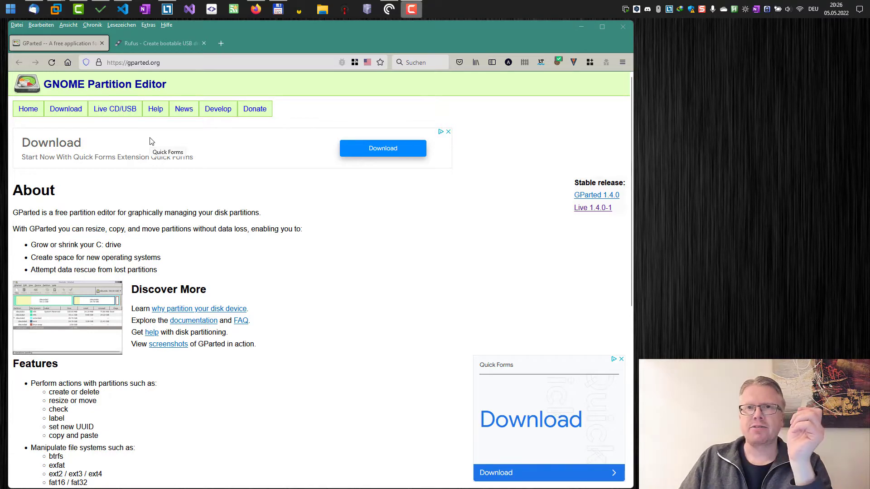
# Go to the GParted Download page and scroll to the GParted Live ISO download links.
pyautogui.click(68, 111)
pyautogui.scroll(-5, 223, 191)
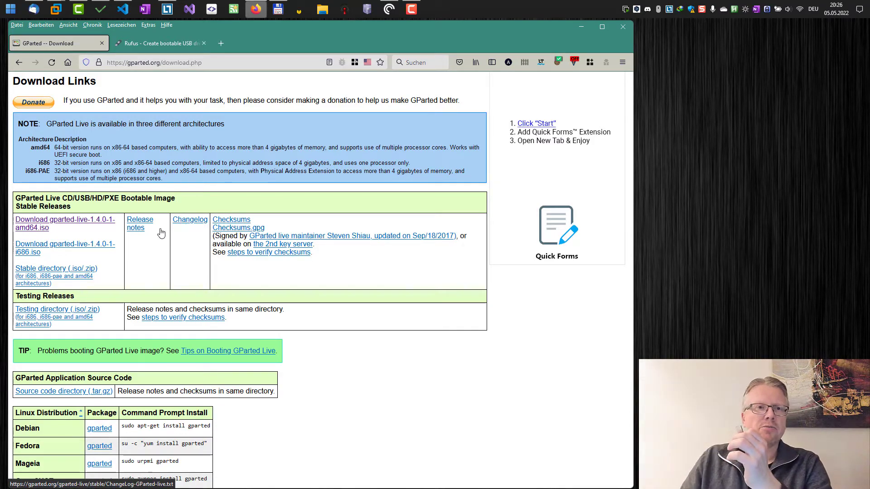
pyautogui.scroll(5, 116, 132)
pyautogui.scroll(-5, 142, 209)
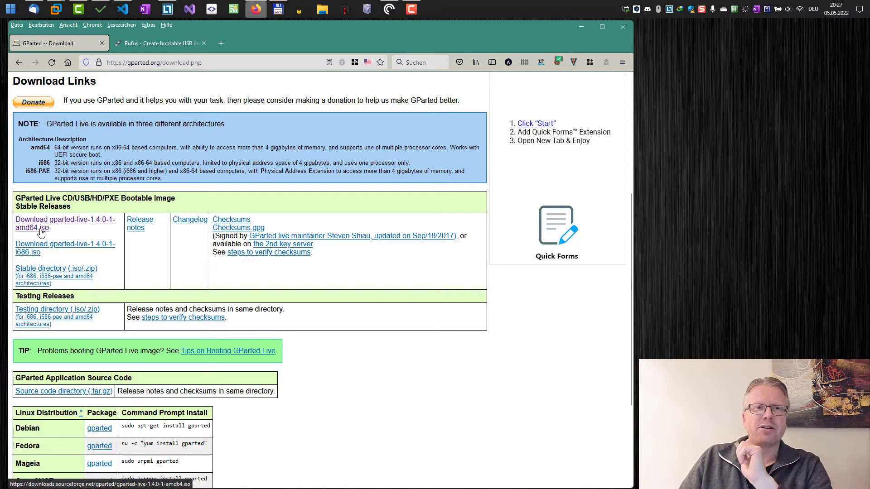
# Check the Rufus site's Download section, then minimize Firefox to reveal the desktop.
pyautogui.click(173, 45)
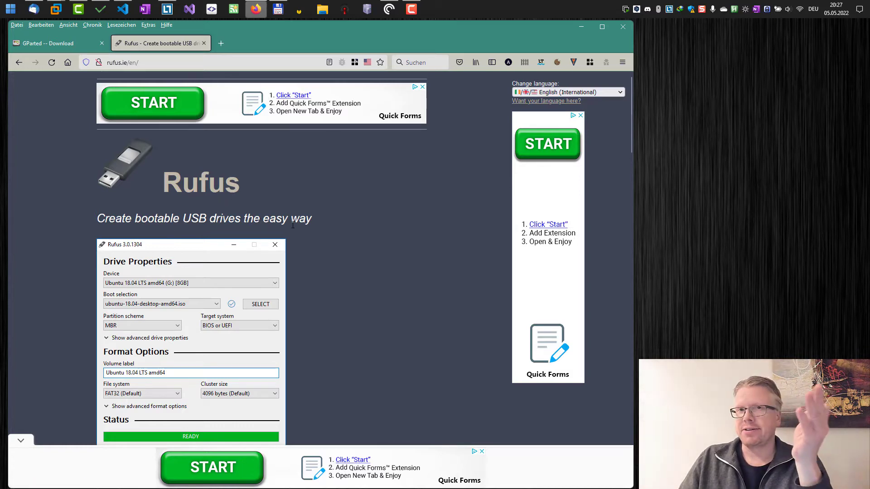
pyautogui.scroll(-10, 292, 229)
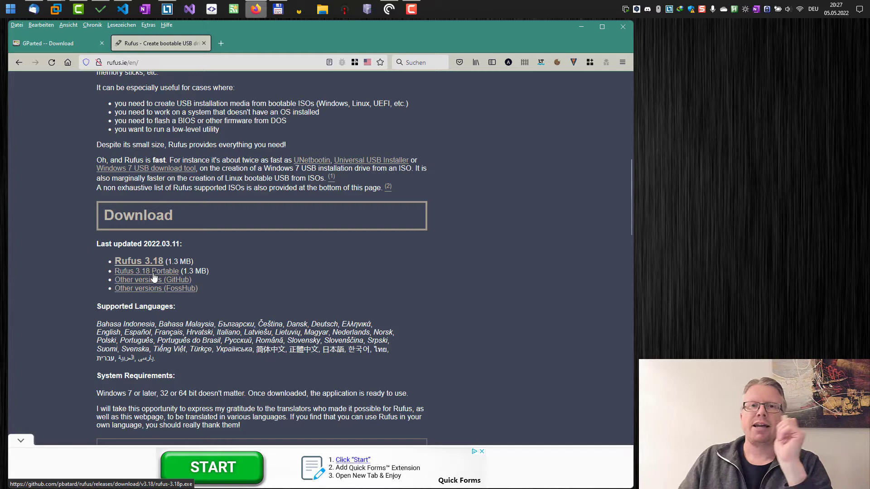
pyautogui.click(579, 26)
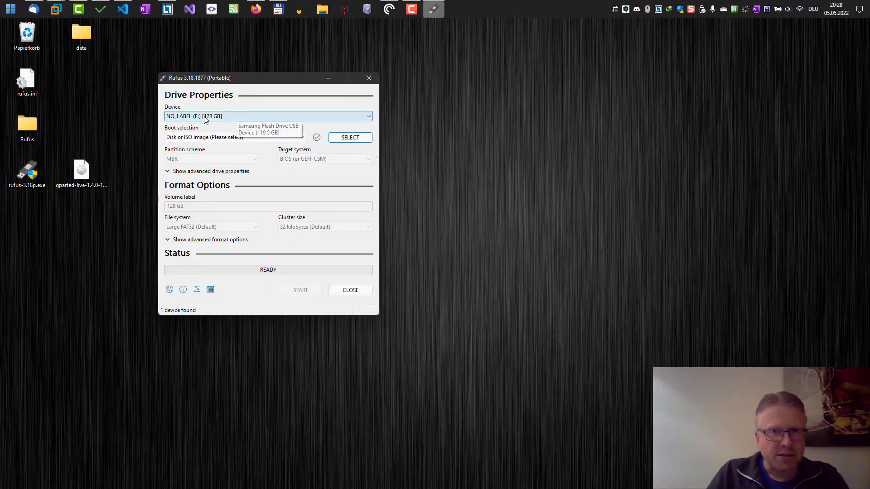
# Keep NO_LABEL (E:) [128 GB] as the Rufus target device and bring up the boot image picker.
pyautogui.click(209, 118)
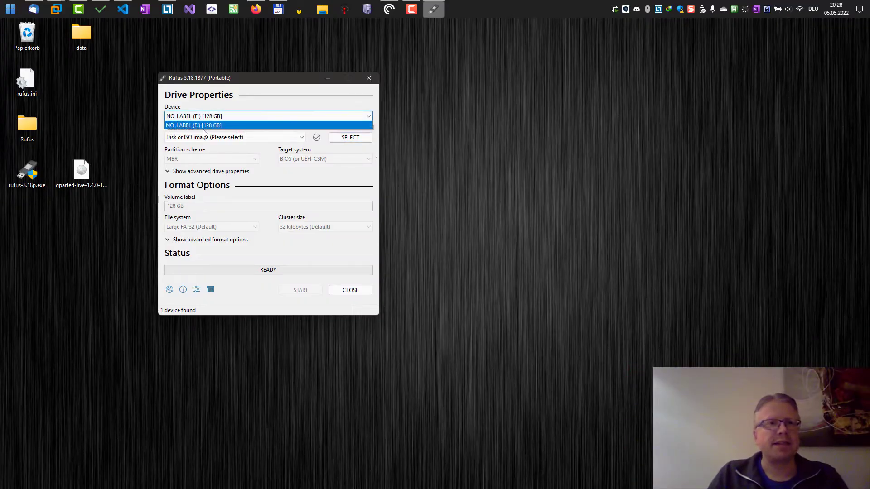
pyautogui.click(209, 126)
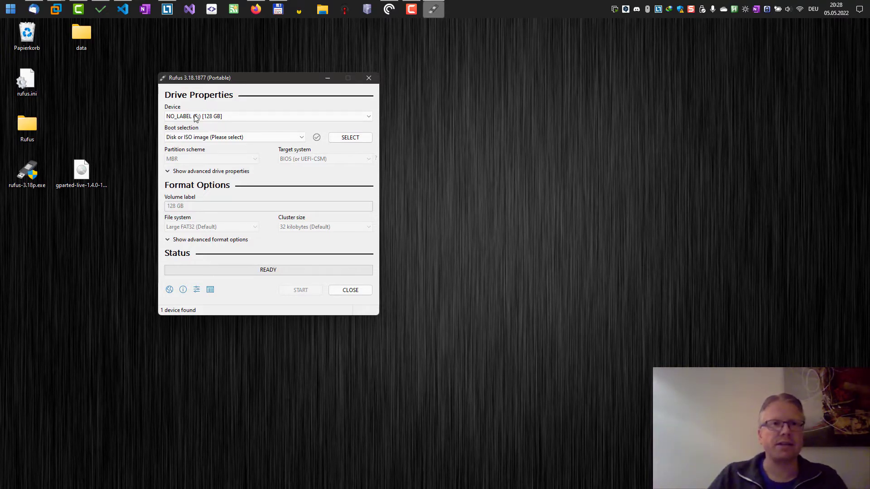
pyautogui.click(194, 116)
pyautogui.click(204, 127)
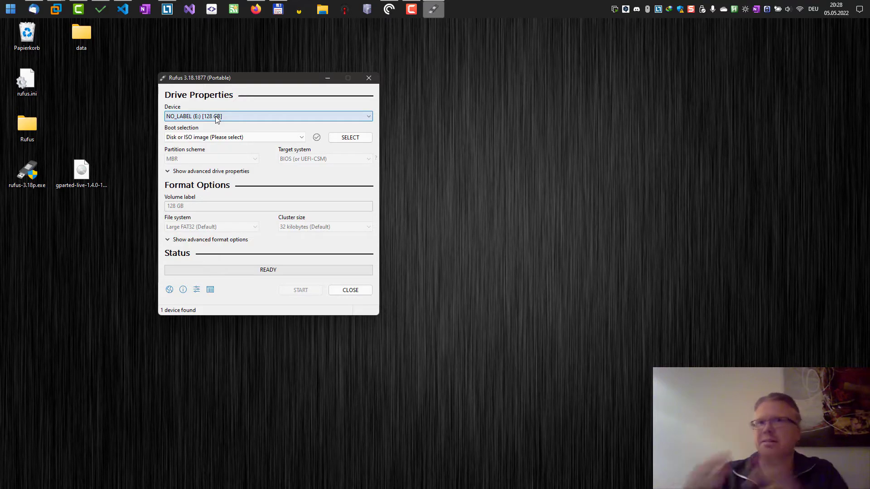
pyautogui.press('Tab')
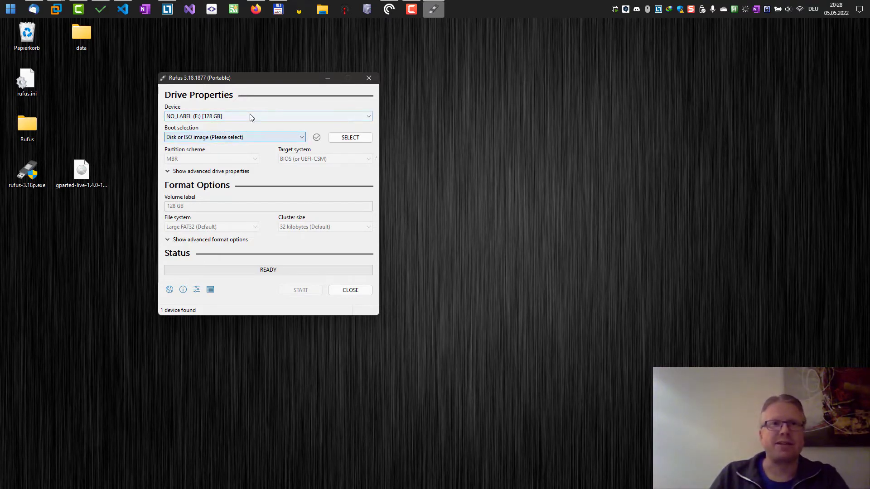
pyautogui.click(252, 117)
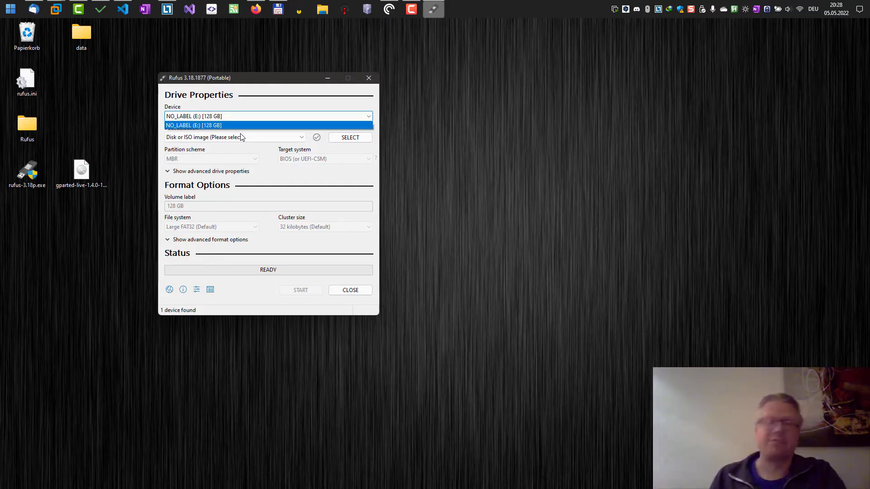
pyautogui.click(234, 126)
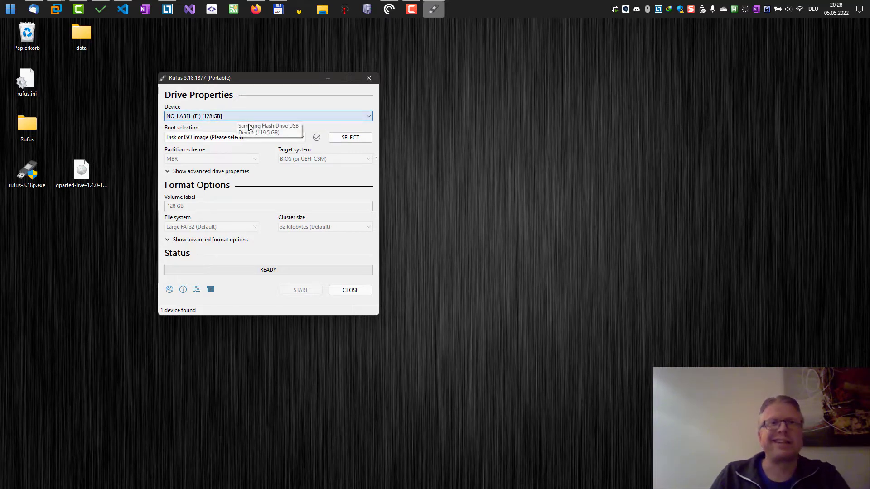
pyautogui.click(347, 138)
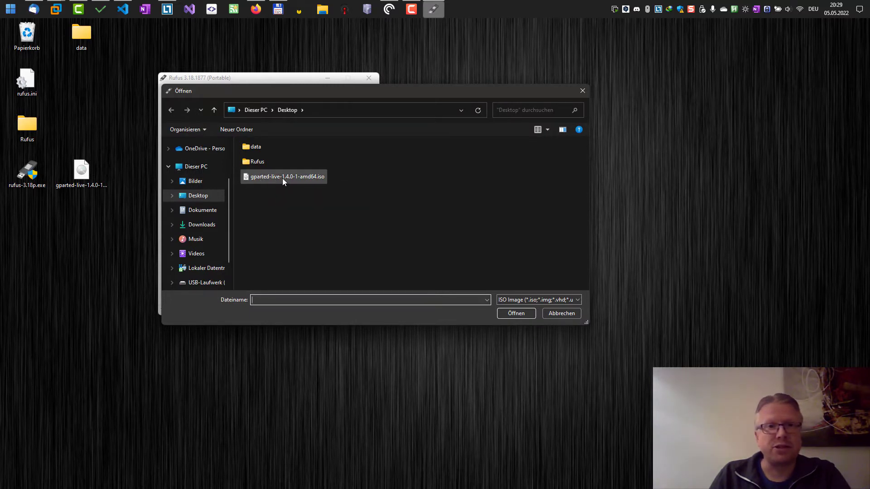
# Load gparted-live-1.4.0-1-amd64.iso, set the partition scheme to GPT, and start writing.
pyautogui.doubleClick(307, 181)
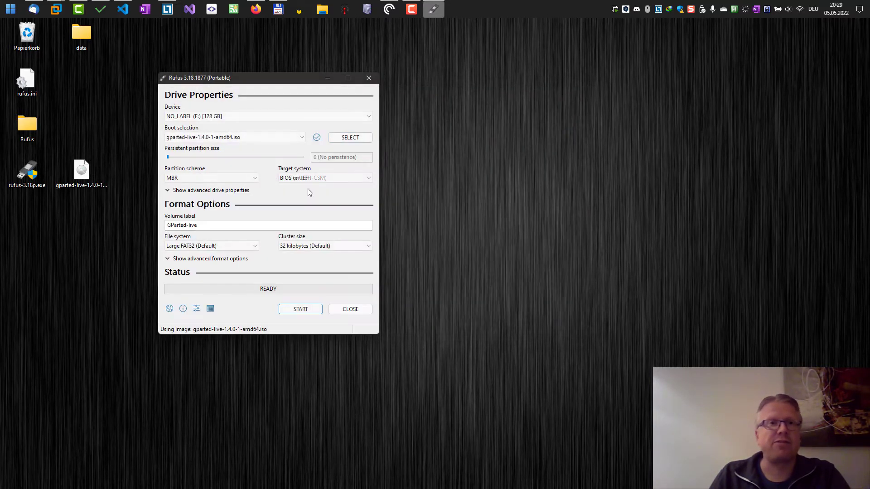
pyautogui.moveTo(267, 82); pyautogui.dragTo(254, 72)
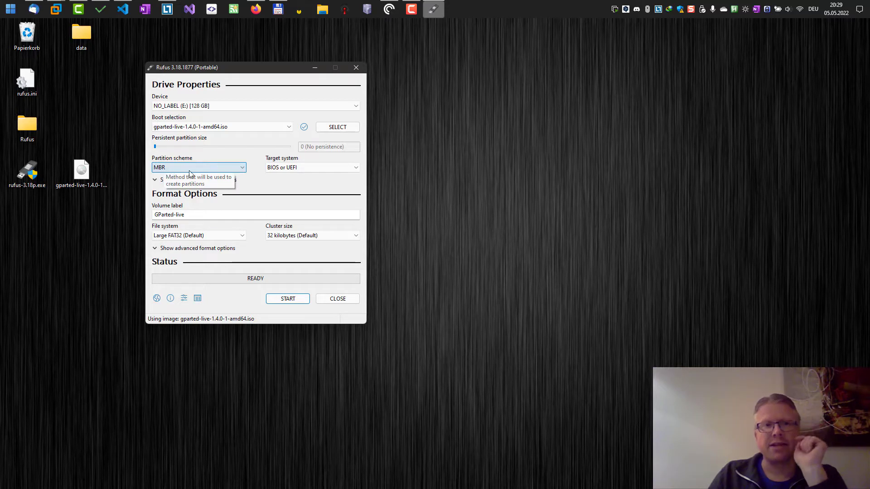
pyautogui.click(229, 168)
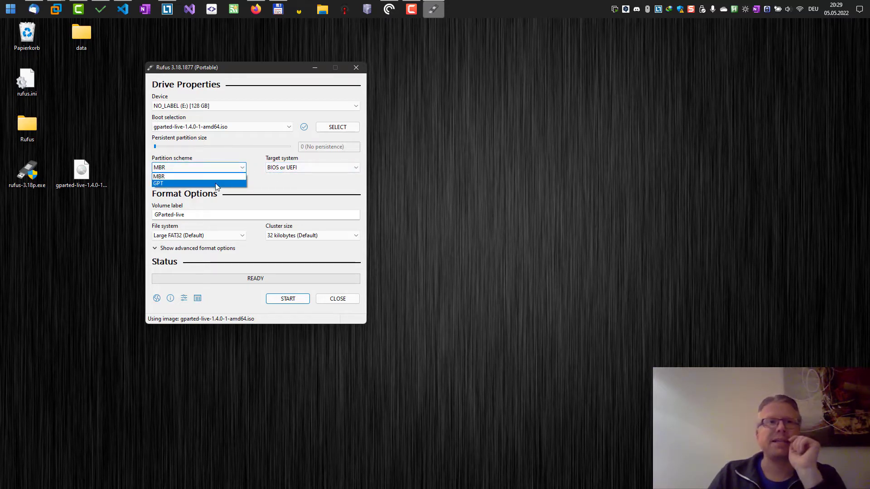
pyautogui.click(216, 184)
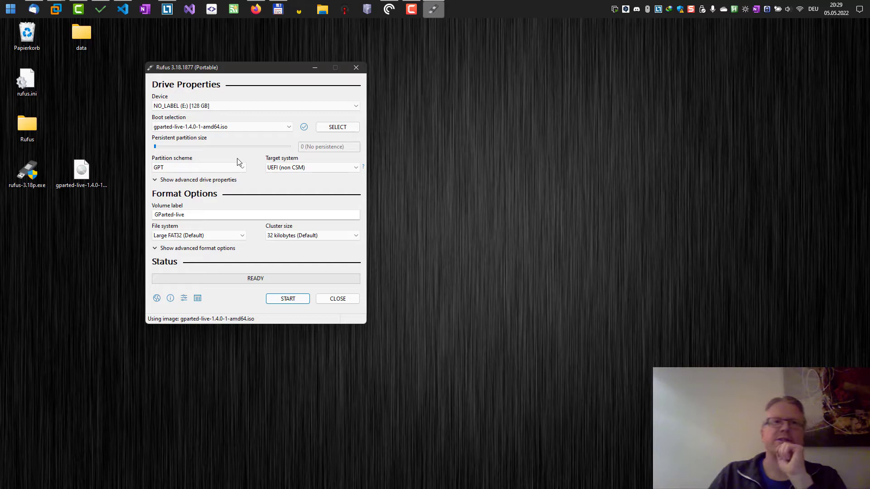
pyautogui.click(217, 170)
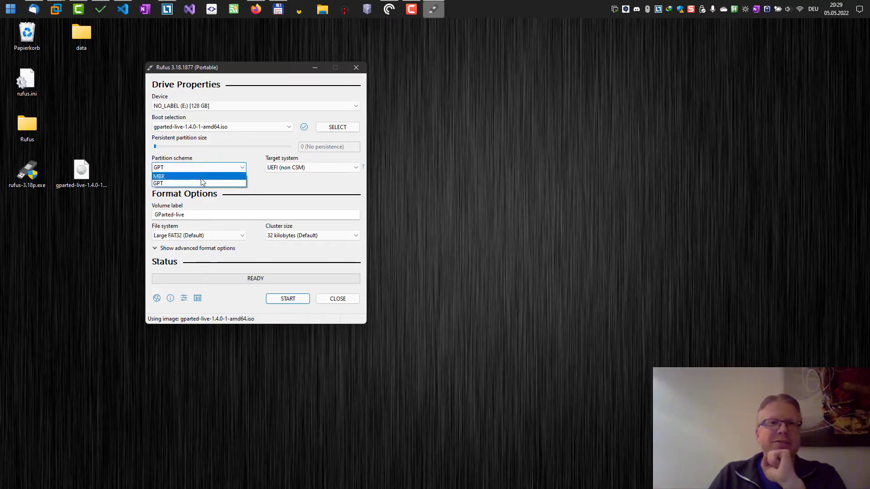
pyautogui.click(202, 177)
pyautogui.click(207, 168)
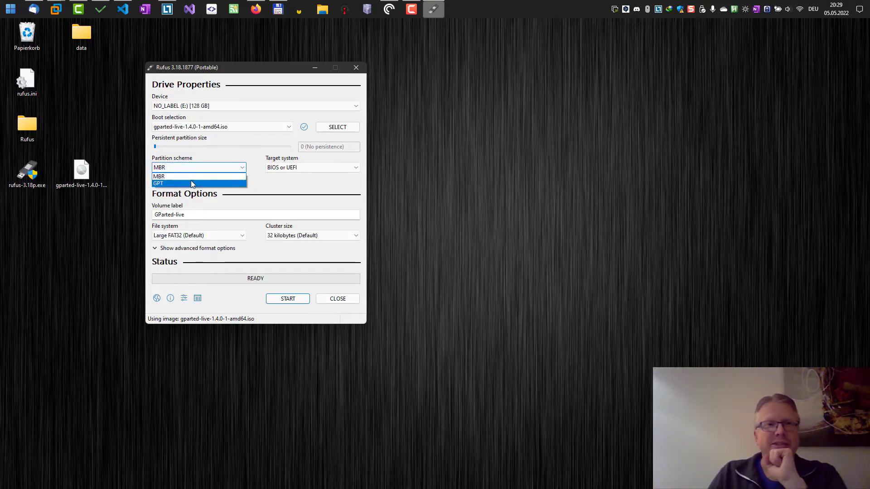
pyautogui.click(191, 184)
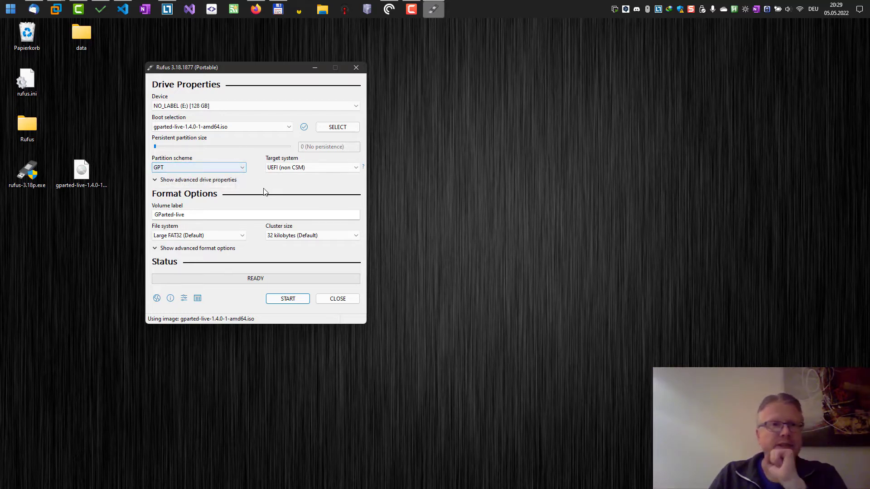
pyautogui.click(287, 299)
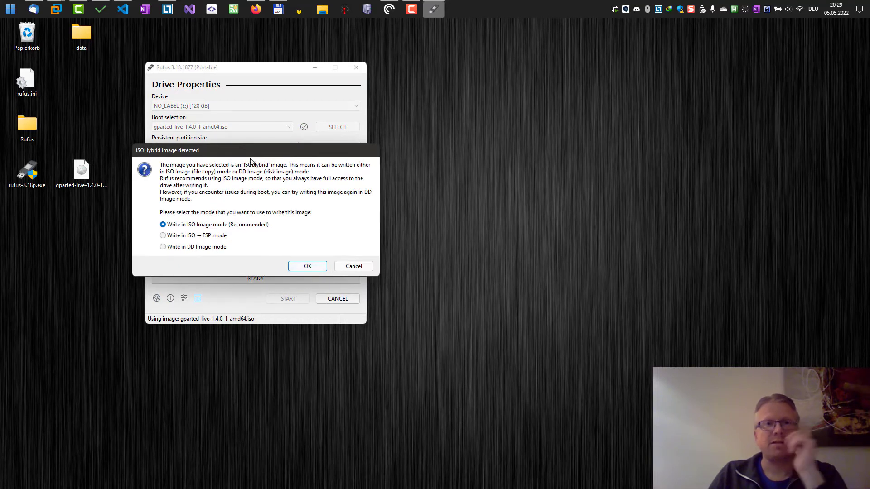
# Choose DD Image write mode and accept erasing all data on the 128 GB drive.
pyautogui.moveTo(247, 151)
pyautogui.mouseDown()
pyautogui.moveTo(248, 166)
pyautogui.moveTo(241, 150)
pyautogui.mouseUp()
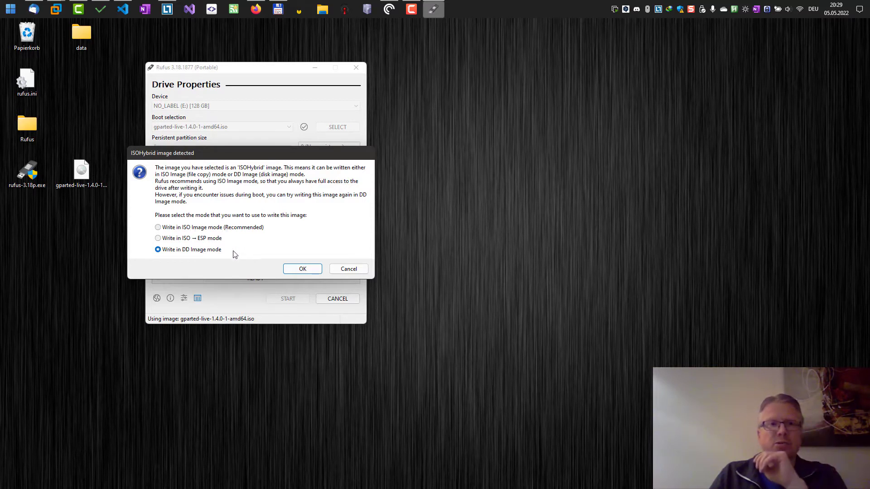
pyautogui.click(302, 269)
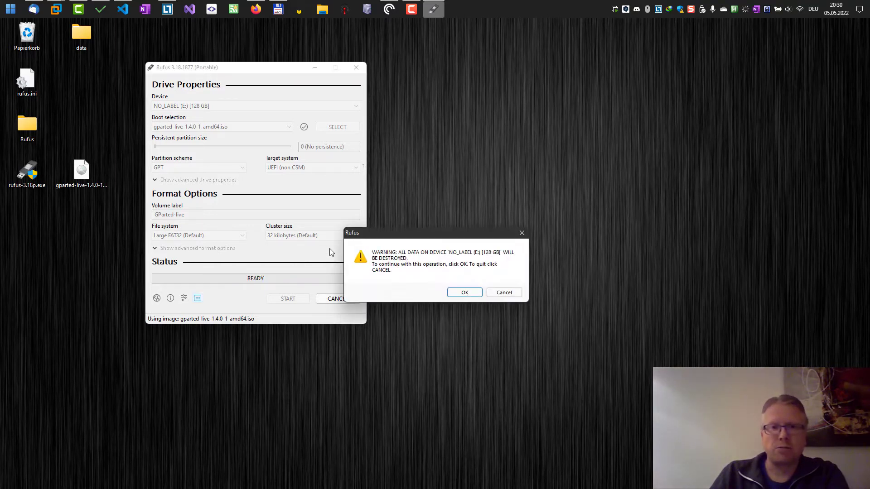
pyautogui.moveTo(419, 237); pyautogui.dragTo(396, 159)
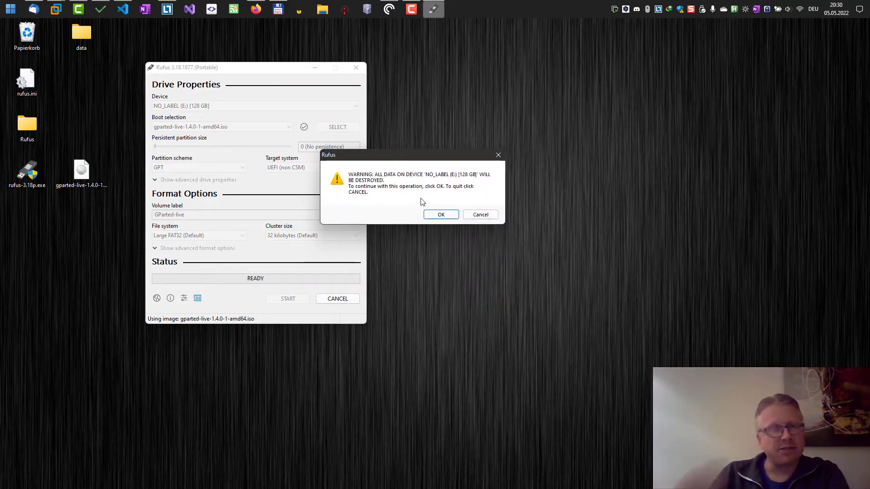
pyautogui.click(438, 218)
pyautogui.rightClick(438, 219)
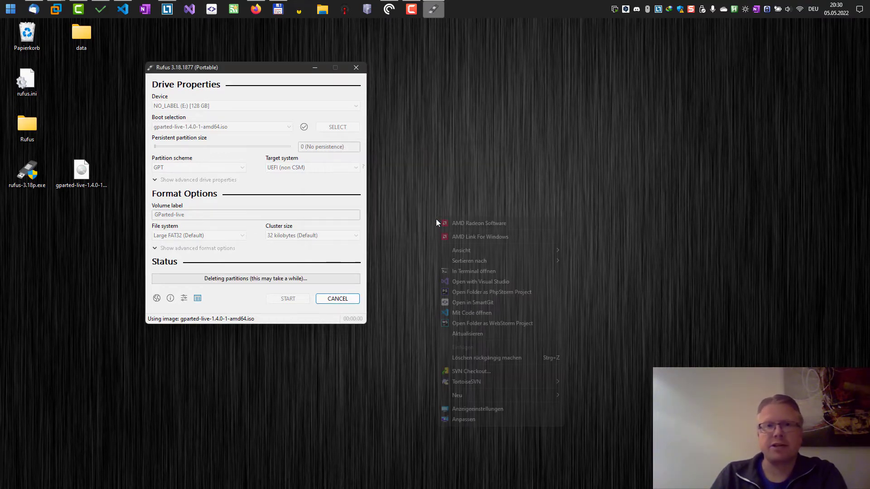
# Dismiss the stray desktop context menu while Rufus finishes writing.
pyautogui.click(422, 363)
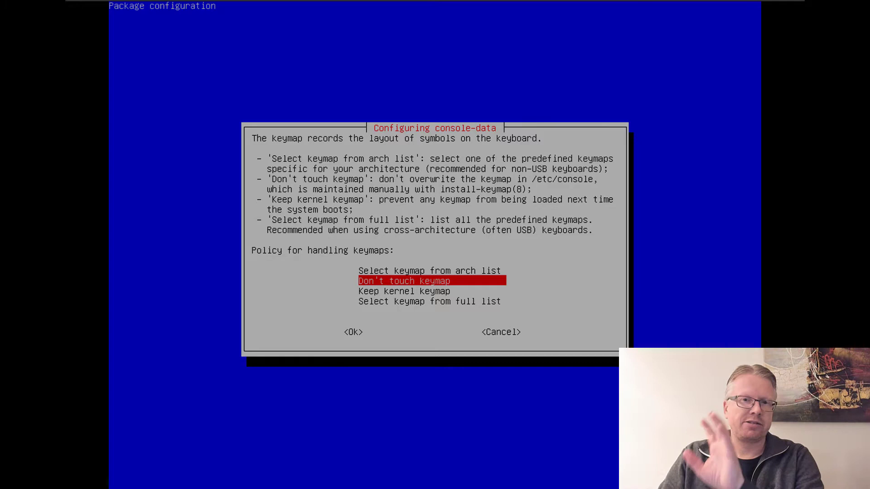
# Leave the keymap untouched and accept US English (33) as the language.
pyautogui.press('Return')
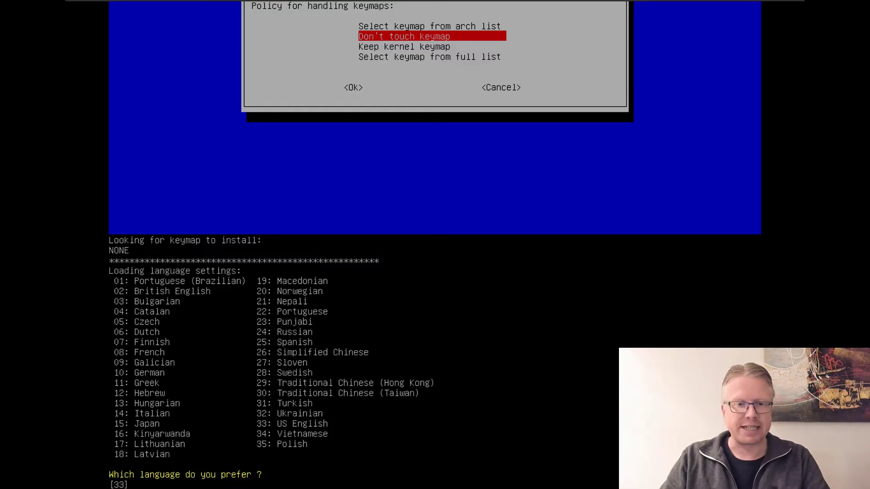
pyautogui.press('Return')
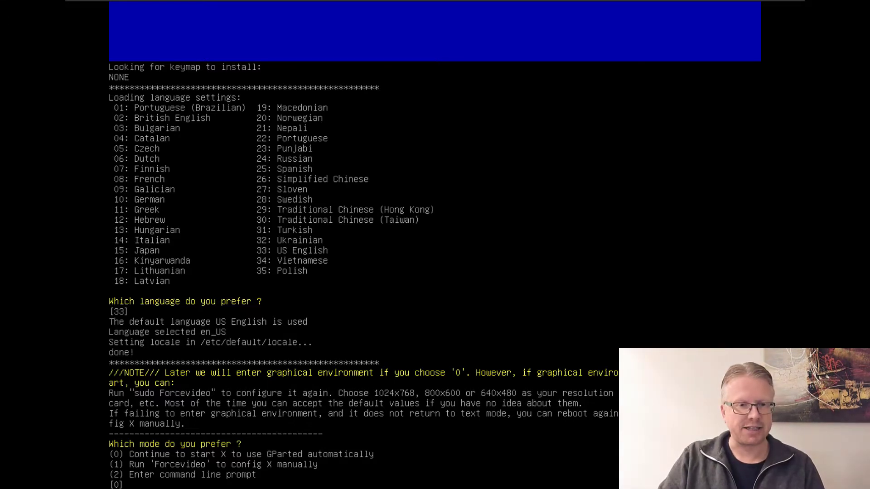
# Accept default mode 0 to start the GParted Live graphical desktop.
pyautogui.press('Return')
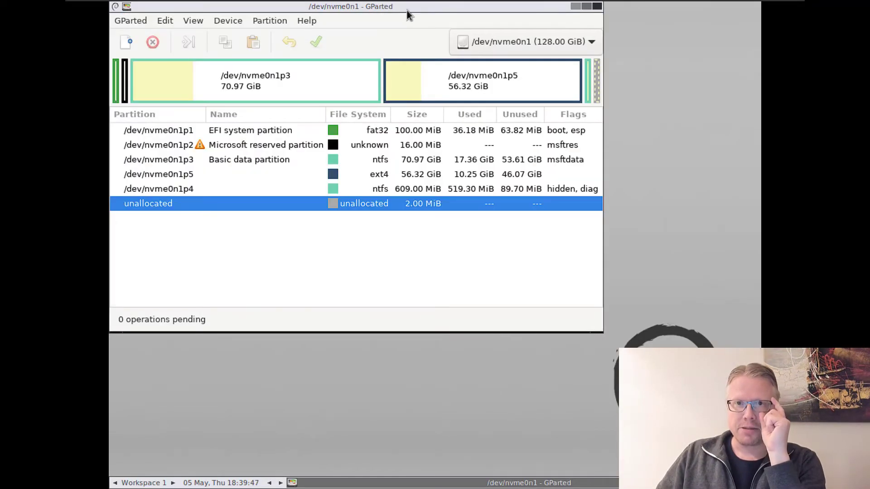
# Move the GParted window aside and select the NTFS nvme0n1p3 and ext4 nvme0n1p5 partitions.
pyautogui.moveTo(411, 12); pyautogui.dragTo(518, 67)
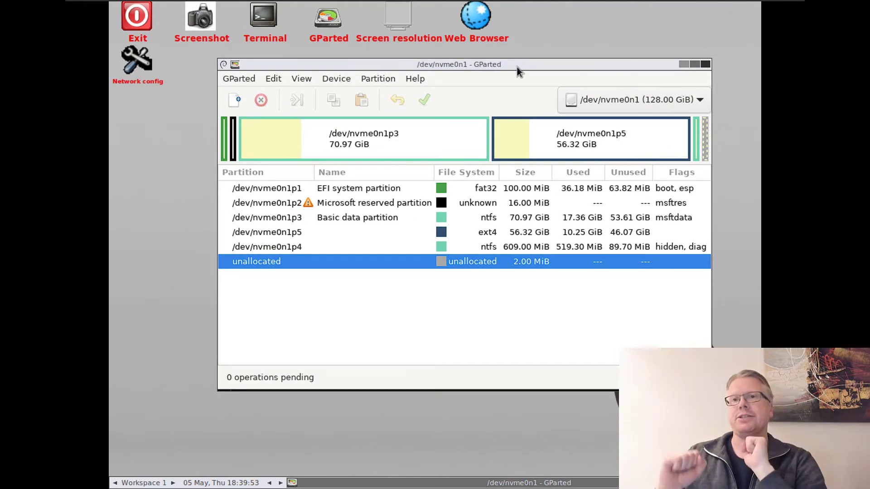
pyautogui.moveTo(526, 66); pyautogui.dragTo(508, 68)
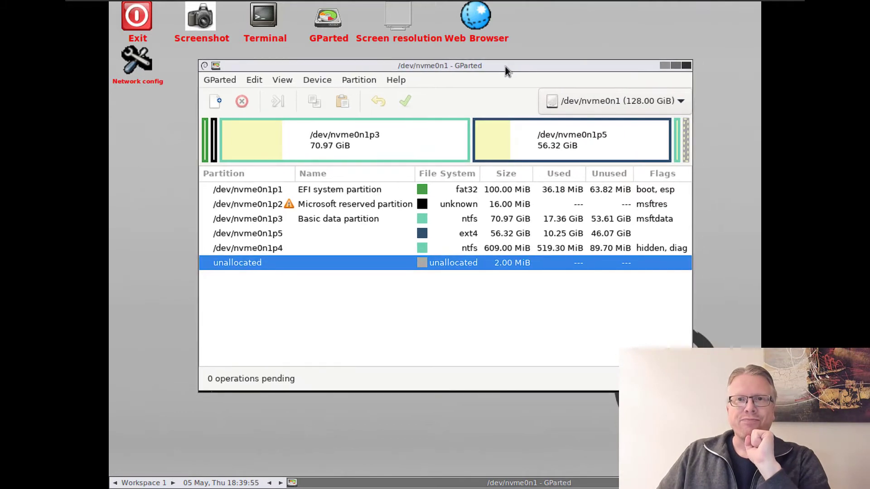
pyautogui.click(386, 141)
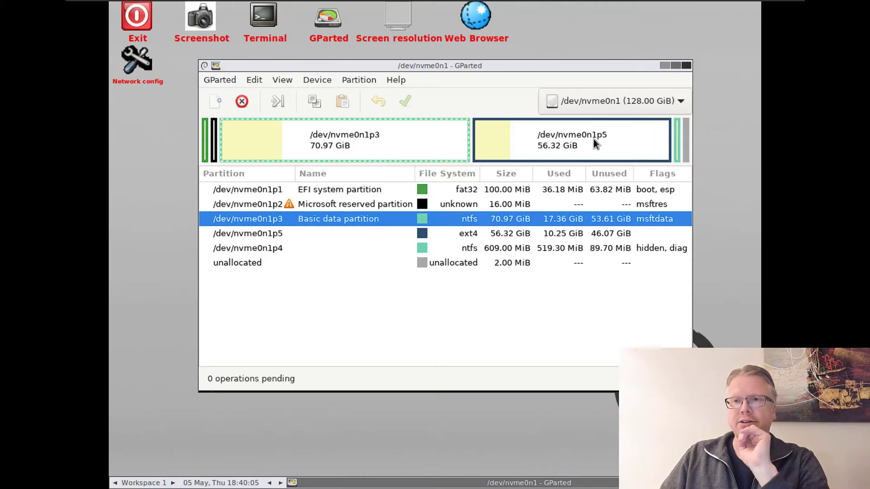
pyautogui.click(607, 140)
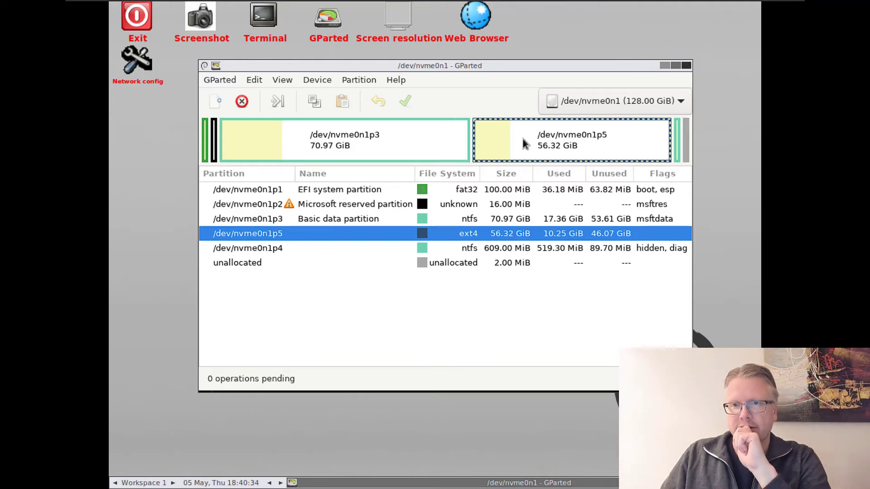
# Shrink nvme0n1p5 from the left to 23.88 GiB, leaving 32.44 GiB unallocated before it, and accept the boot warning.
pyautogui.rightClick(606, 143)
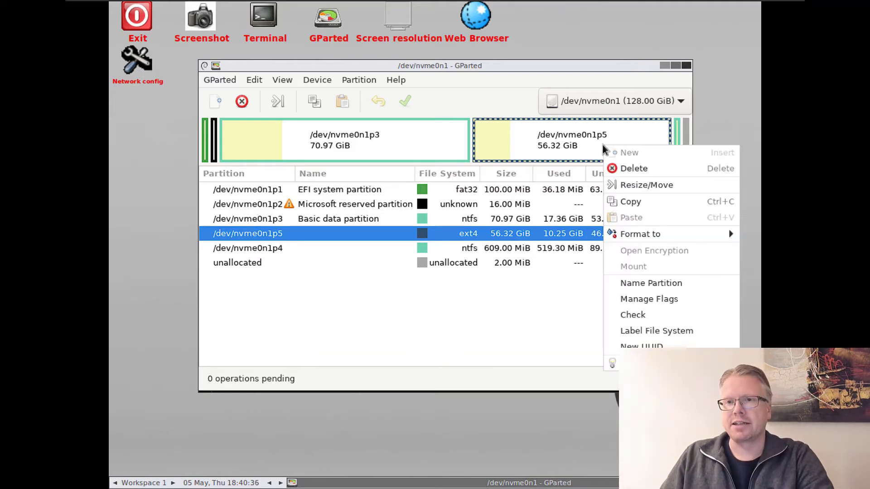
pyautogui.click(642, 188)
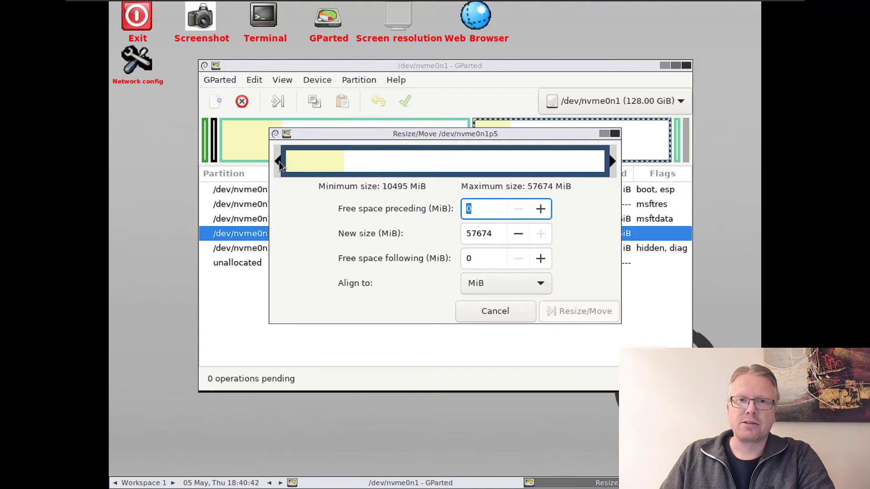
pyautogui.moveTo(280, 162); pyautogui.dragTo(464, 165)
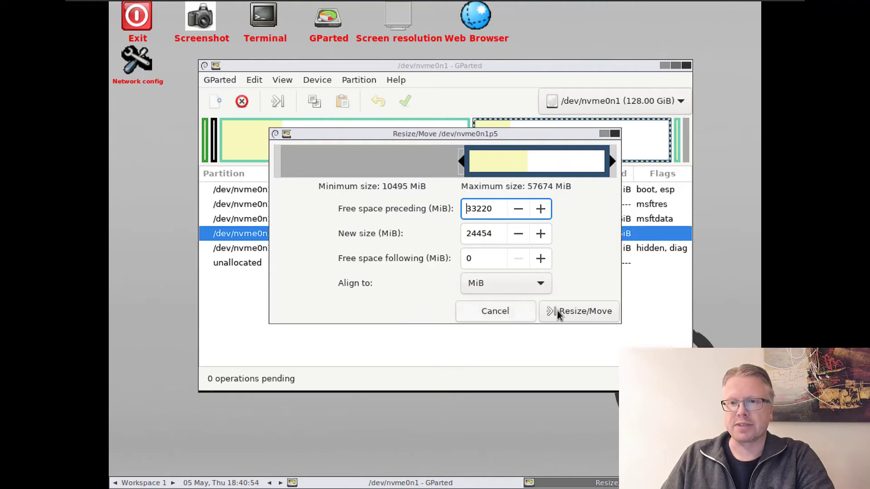
pyautogui.click(583, 311)
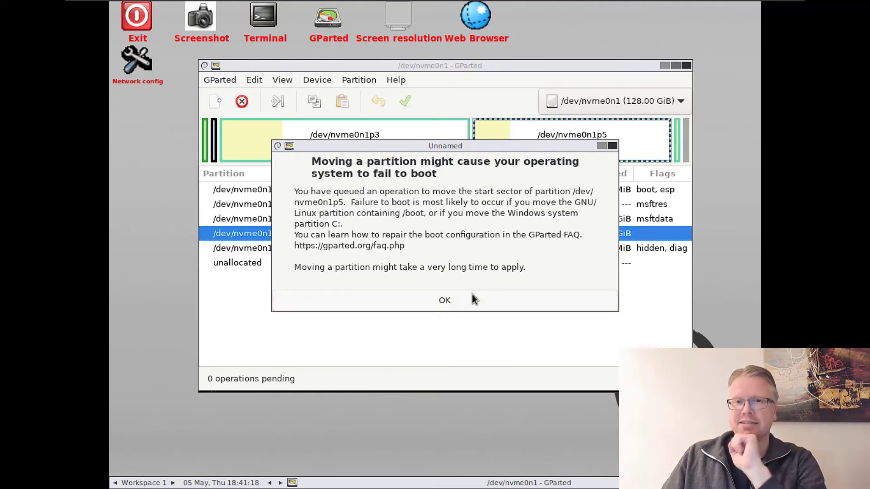
pyautogui.click(471, 299)
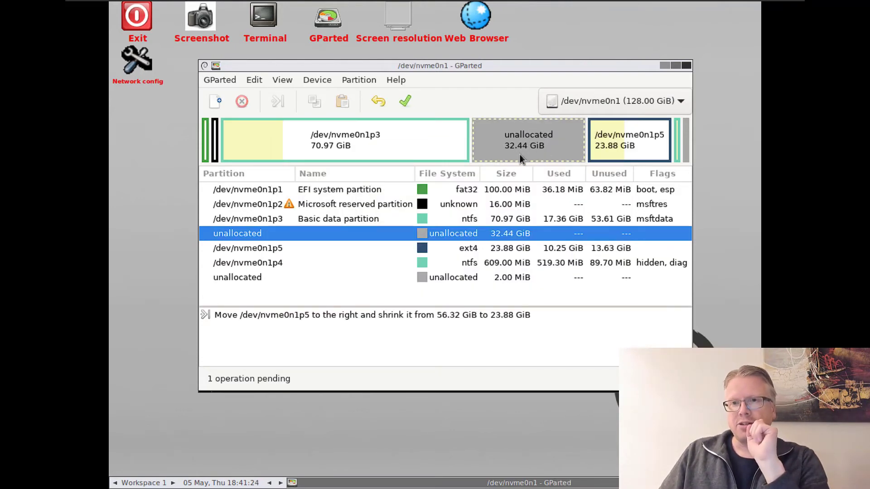
# Grow NTFS partition nvme0n1p3 from 70.97 GiB to its 103.41 GiB maximum, filling the freed space.
pyautogui.click(418, 137)
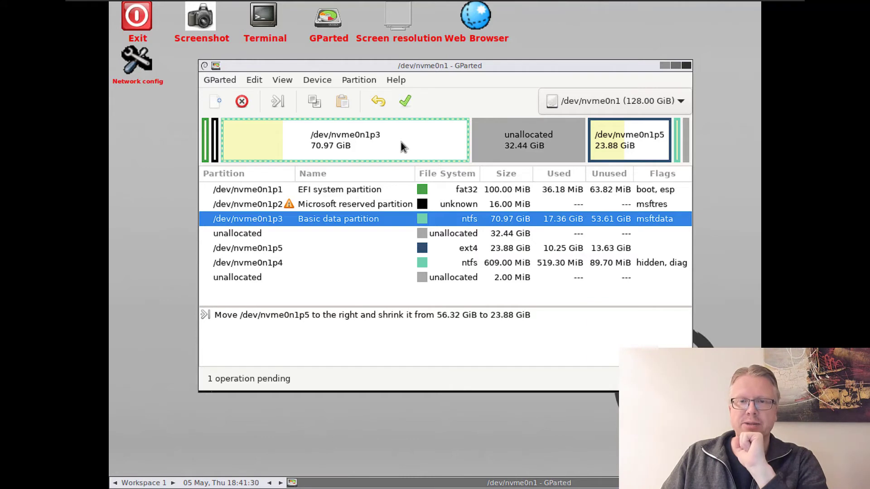
pyautogui.rightClick(397, 143)
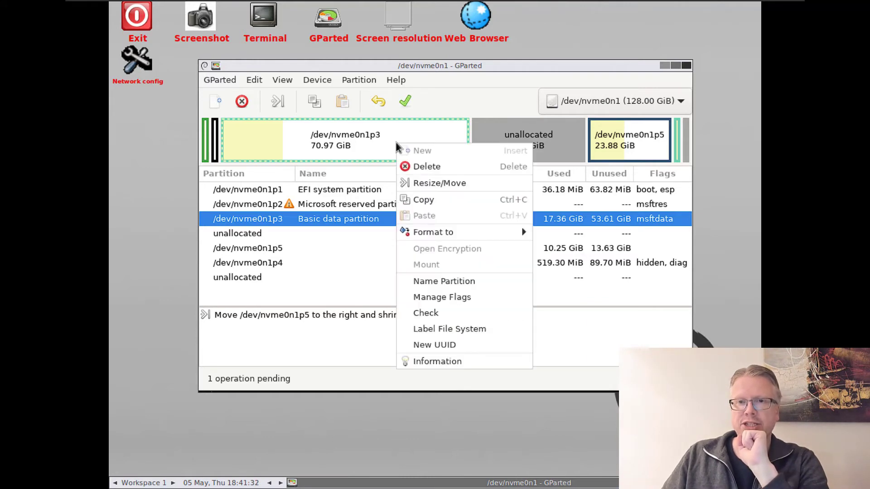
pyautogui.click(429, 183)
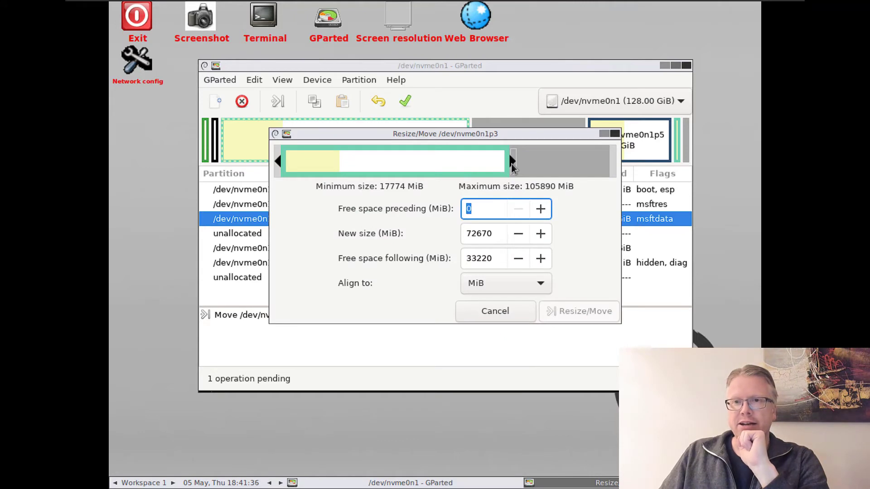
pyautogui.moveTo(515, 164); pyautogui.dragTo(624, 168)
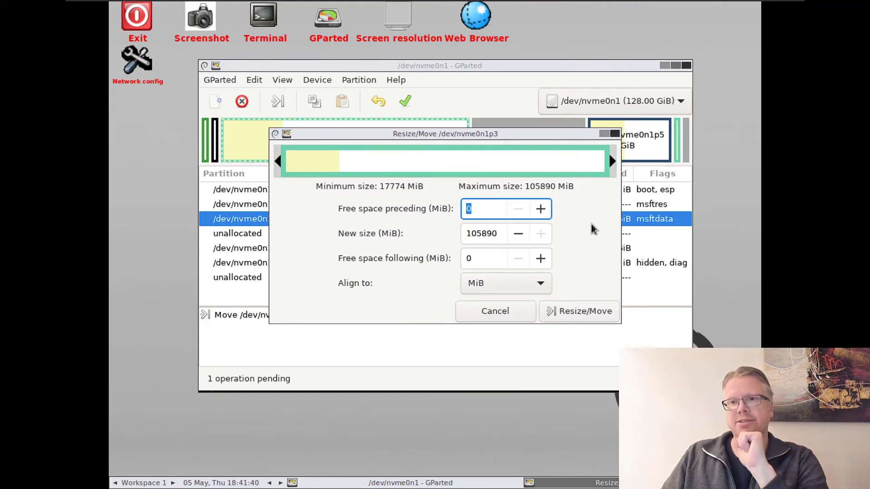
pyautogui.moveTo(489, 134); pyautogui.dragTo(494, 182)
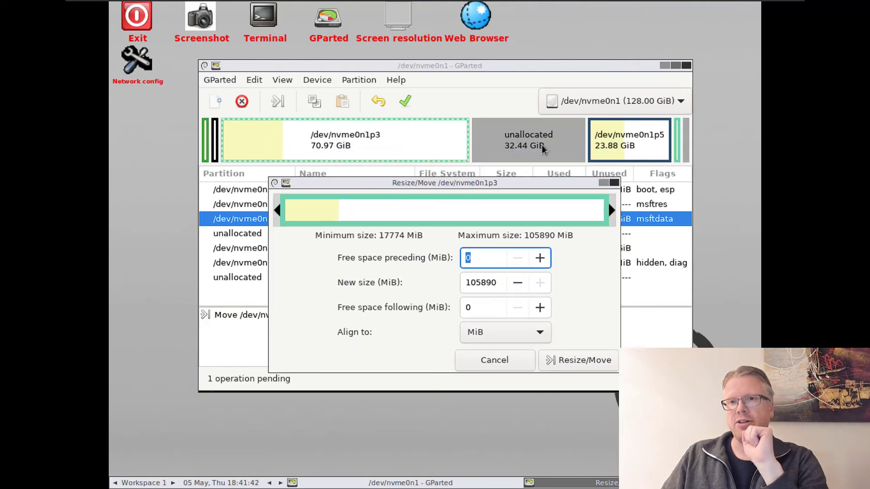
pyautogui.click(573, 361)
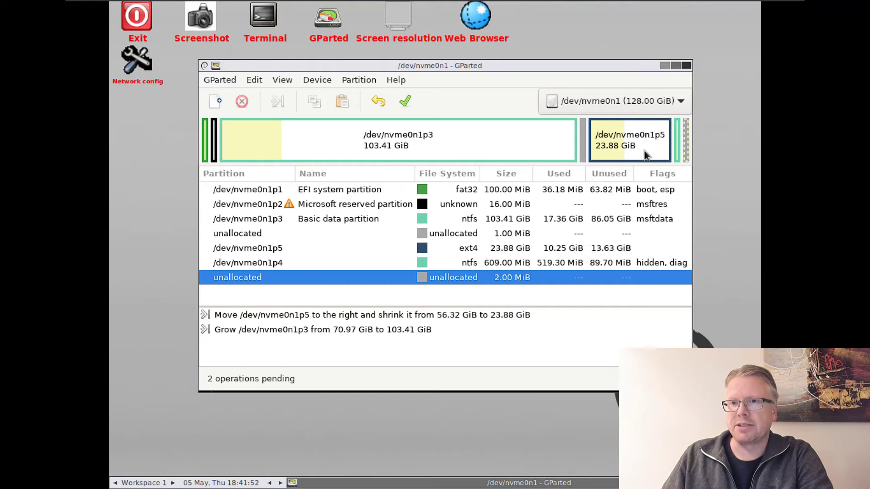
# Inspect the 1.00 MiB unallocated gaps beside the queued partitions, then open the Edit menu.
pyautogui.click(583, 131)
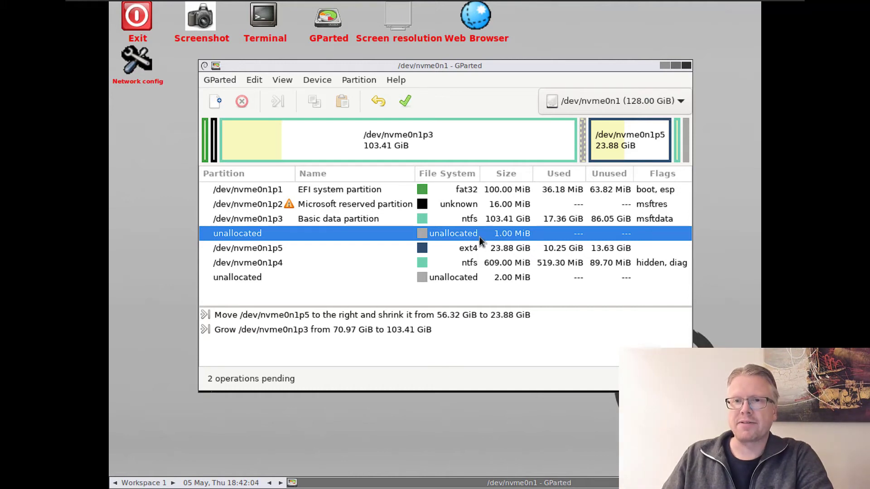
pyautogui.click(512, 246)
pyautogui.click(515, 234)
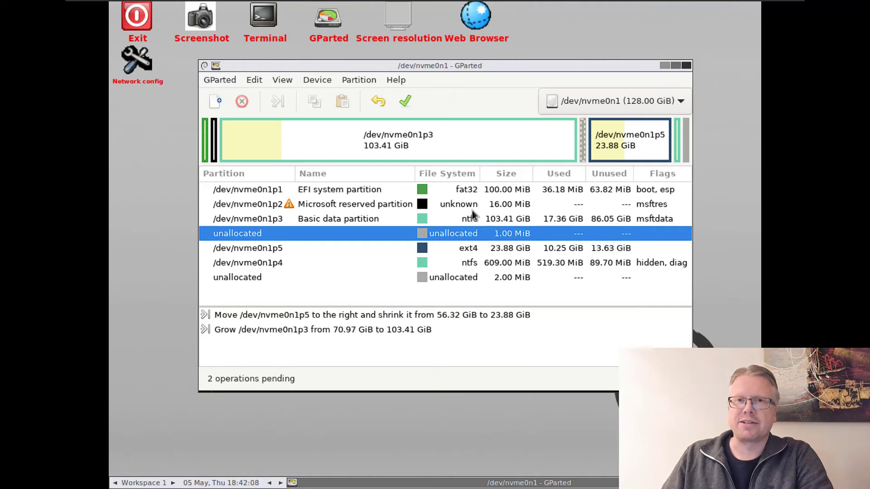
pyautogui.moveTo(369, 62); pyautogui.dragTo(355, 54)
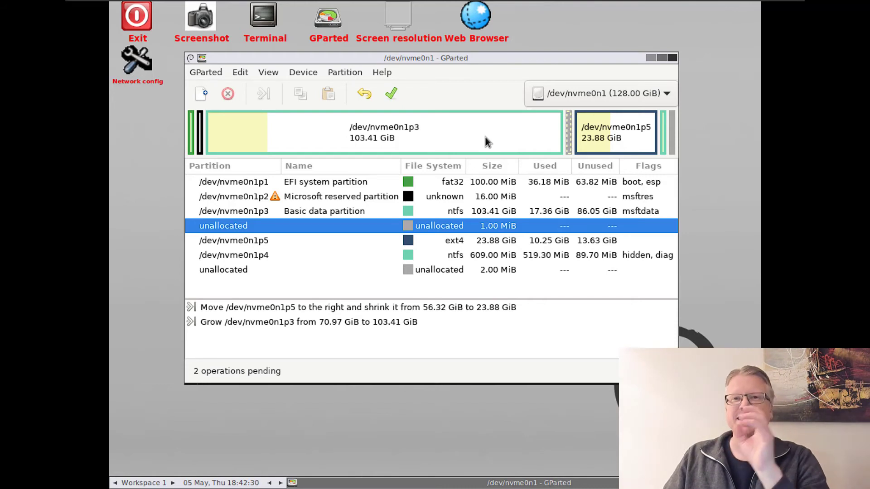
pyautogui.click(240, 75)
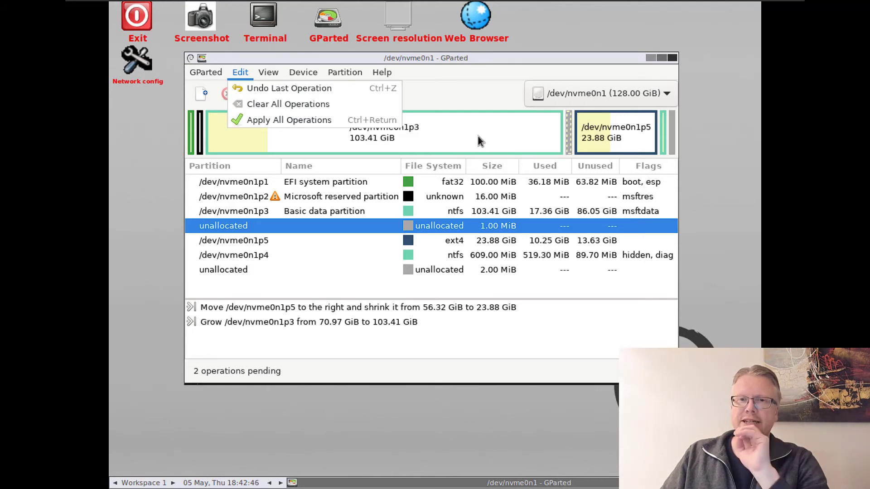
# Apply All Operations and confirm the warning to start writing the changes.
pyautogui.click(328, 121)
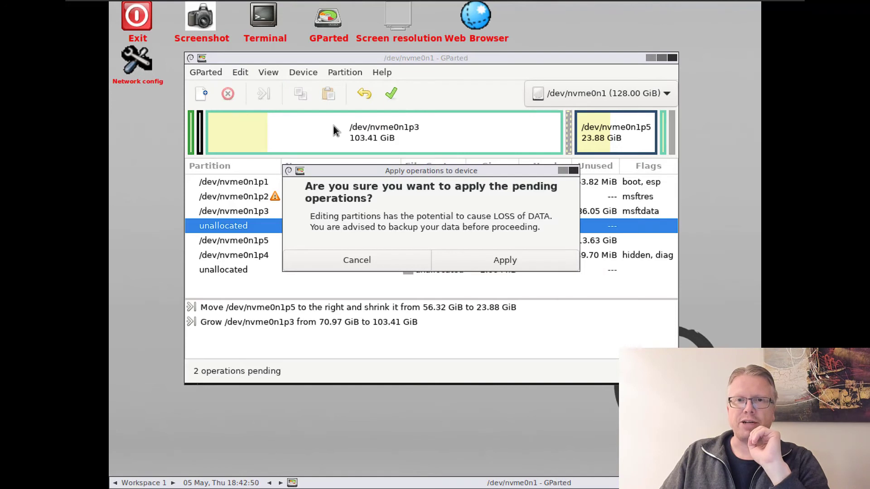
pyautogui.moveTo(393, 168); pyautogui.dragTo(389, 122)
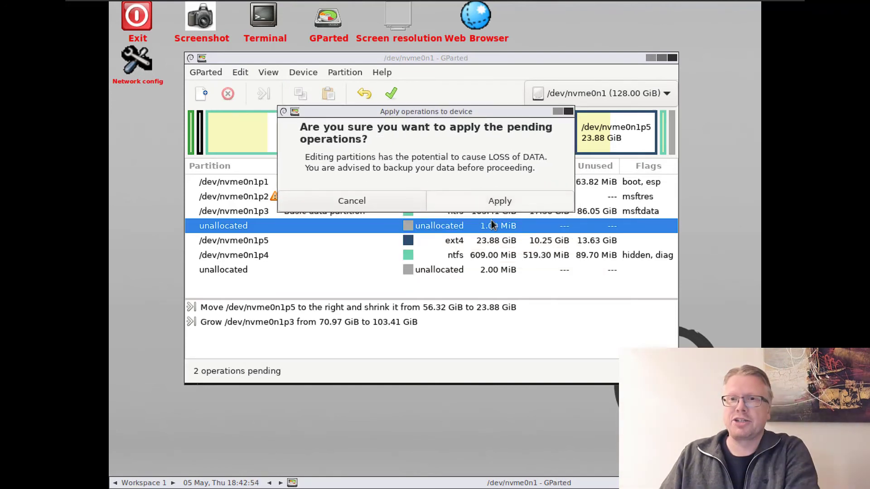
pyautogui.click(464, 201)
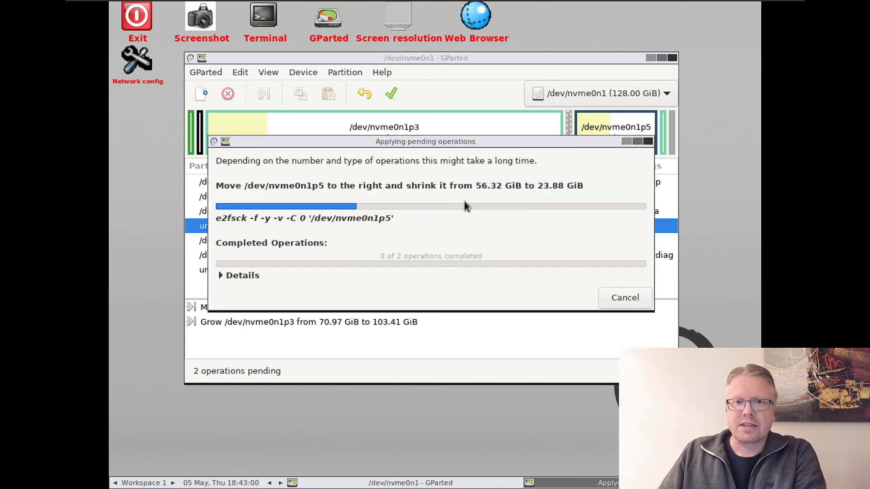
# Follow the detailed progress until both operations complete, then close the summary.
pyautogui.click(226, 275)
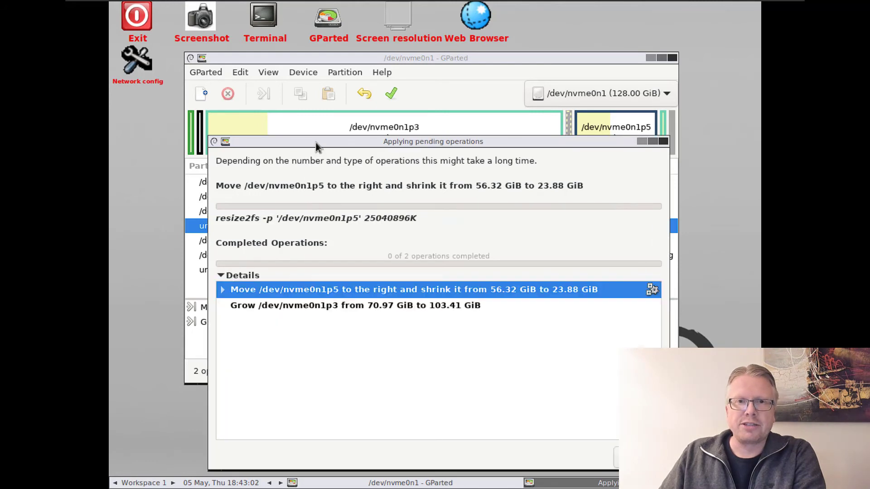
pyautogui.moveTo(317, 141); pyautogui.dragTo(309, 91)
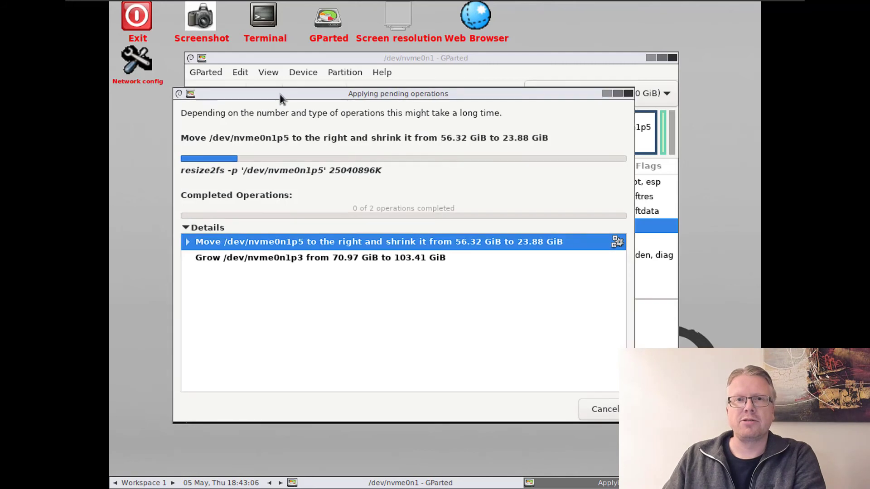
pyautogui.moveTo(280, 94); pyautogui.dragTo(283, 147)
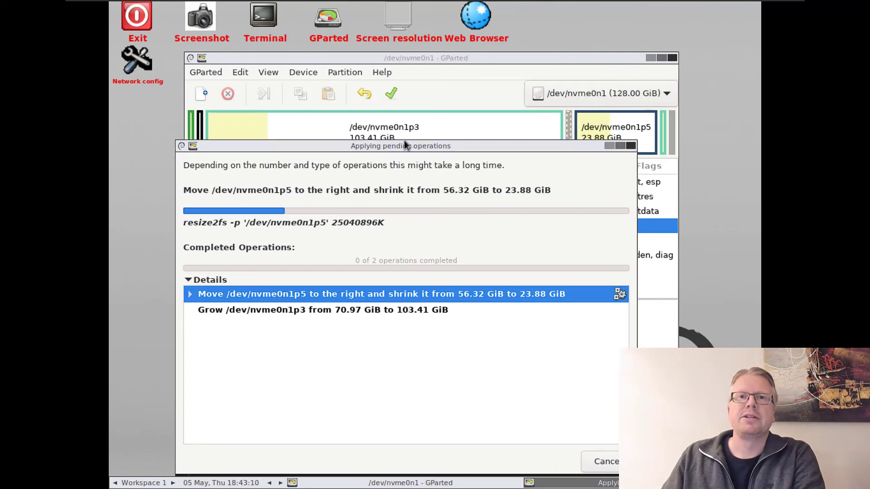
pyautogui.moveTo(405, 143); pyautogui.dragTo(402, 114)
pyautogui.moveTo(509, 118); pyautogui.dragTo(507, 161)
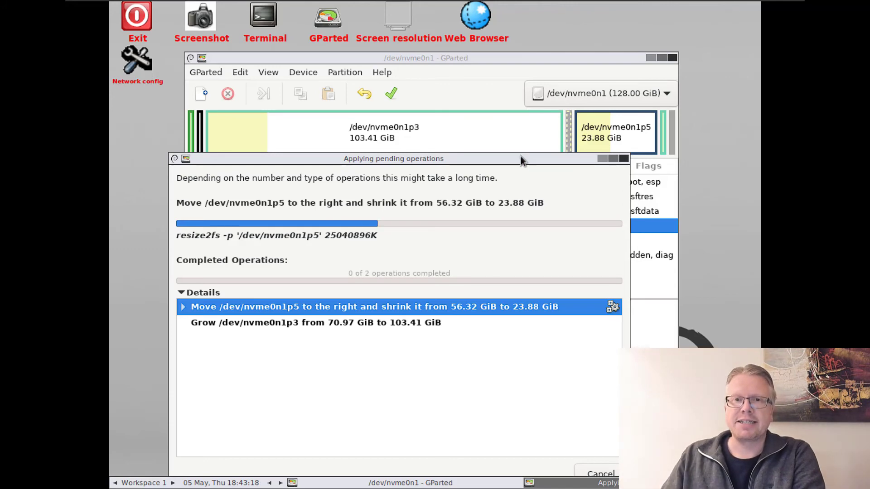
pyautogui.moveTo(521, 157); pyautogui.dragTo(511, 109)
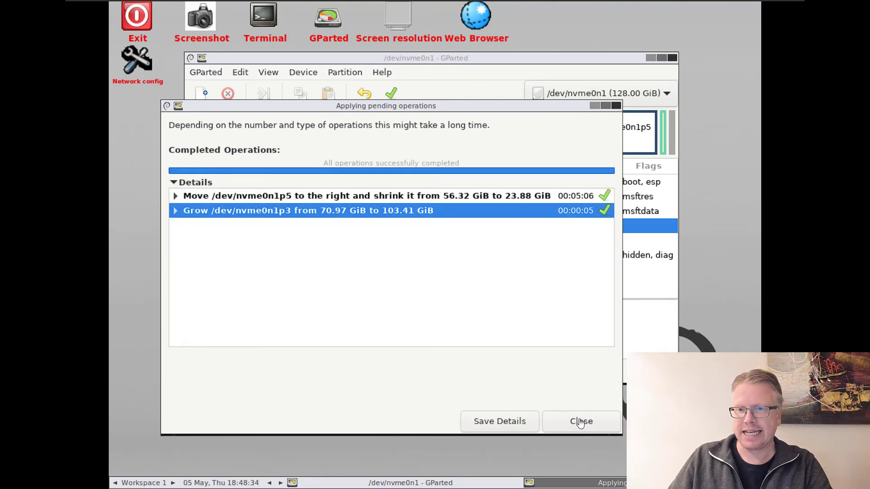
pyautogui.click(580, 421)
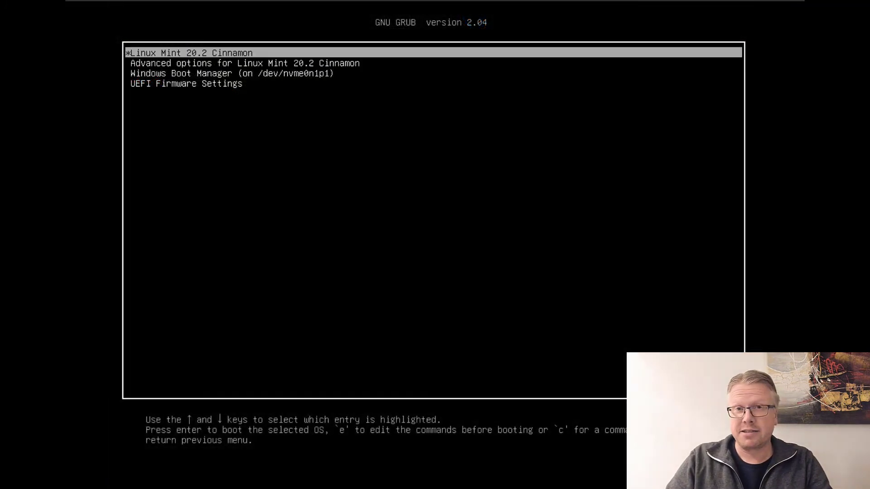
# Choose Linux Mint 20.2 Cinnamon in the GRUB menu and boot it.
pyautogui.press('Down')
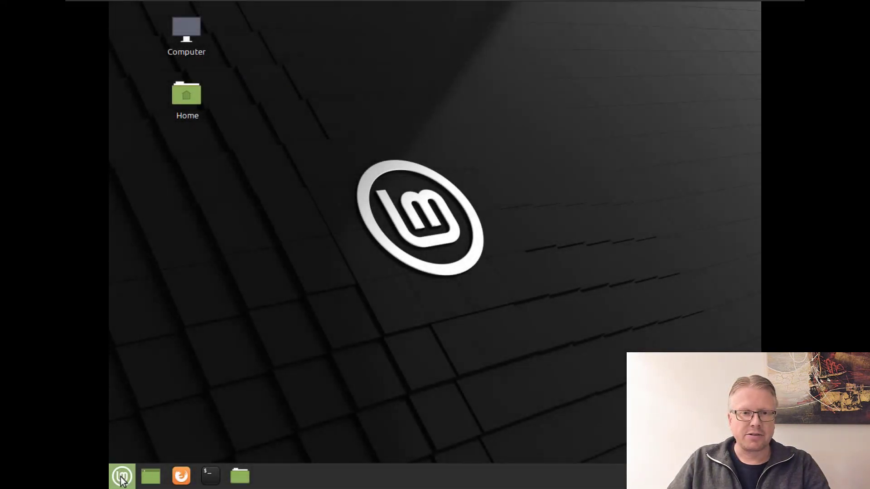
# Open and close the Mint application menu to confirm the desktop responds.
pyautogui.click(122, 477)
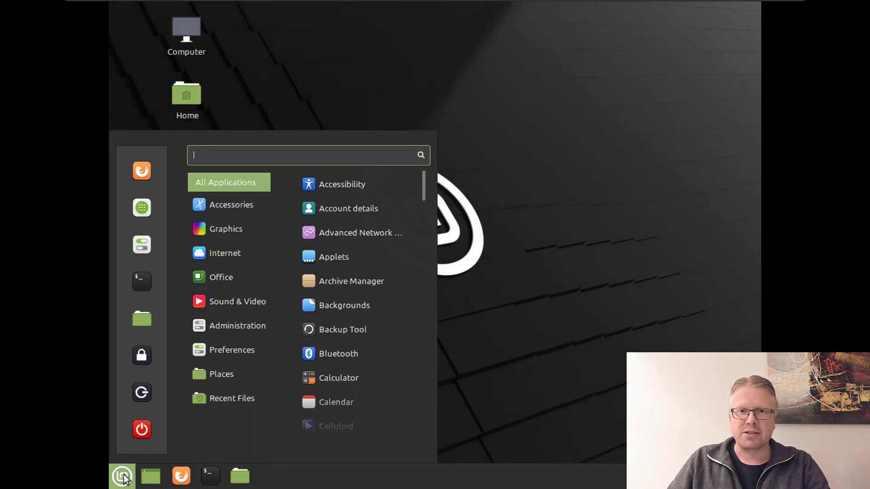
pyautogui.click(573, 313)
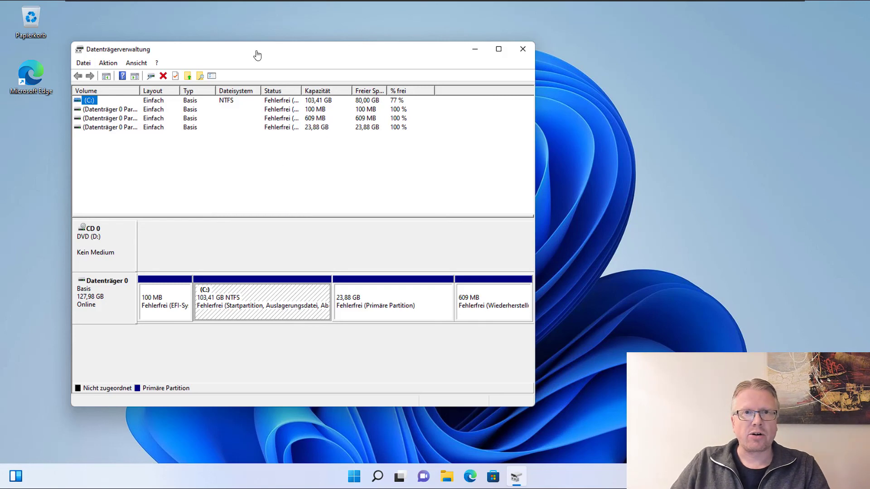
pyautogui.moveTo(272, 49); pyautogui.dragTo(263, 32)
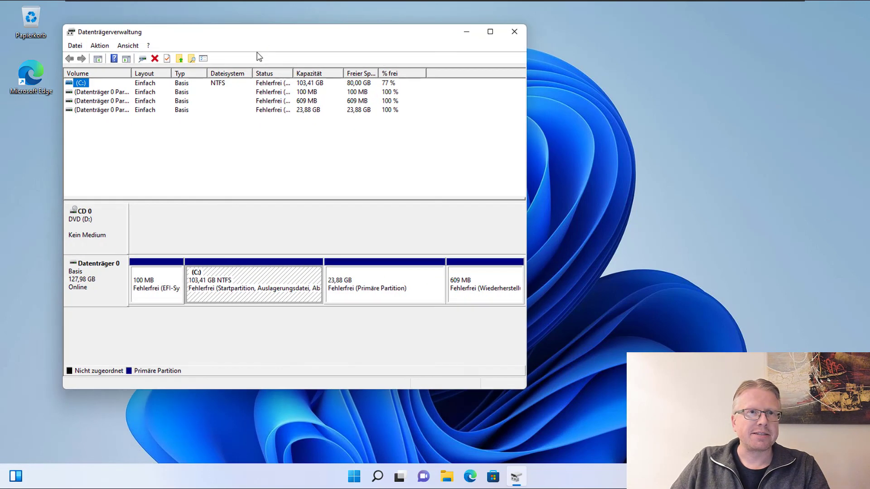
pyautogui.click(265, 283)
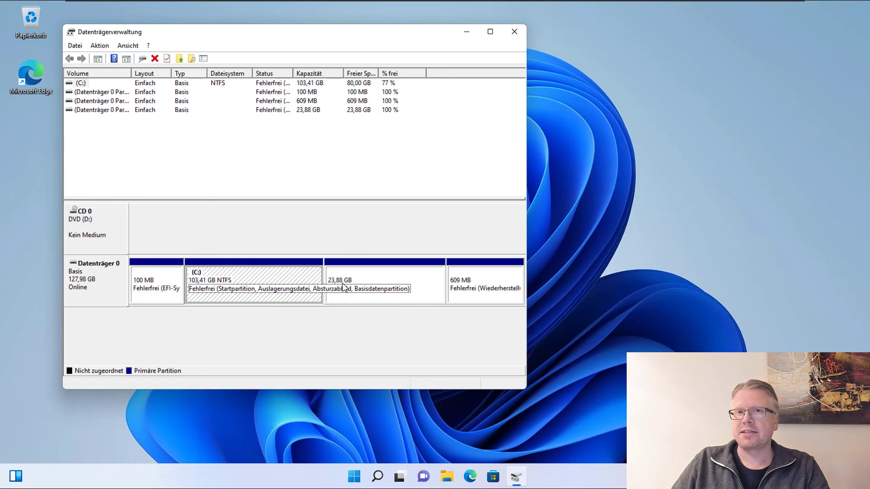
pyautogui.click(404, 279)
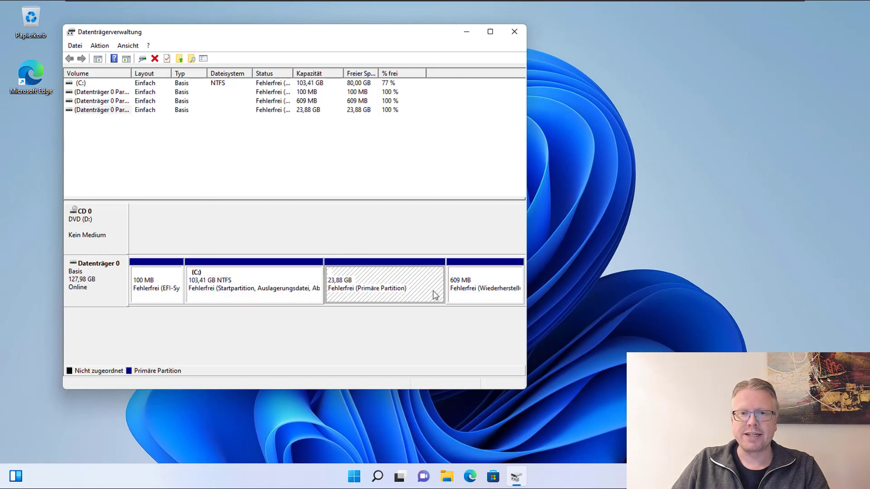
pyautogui.click(289, 278)
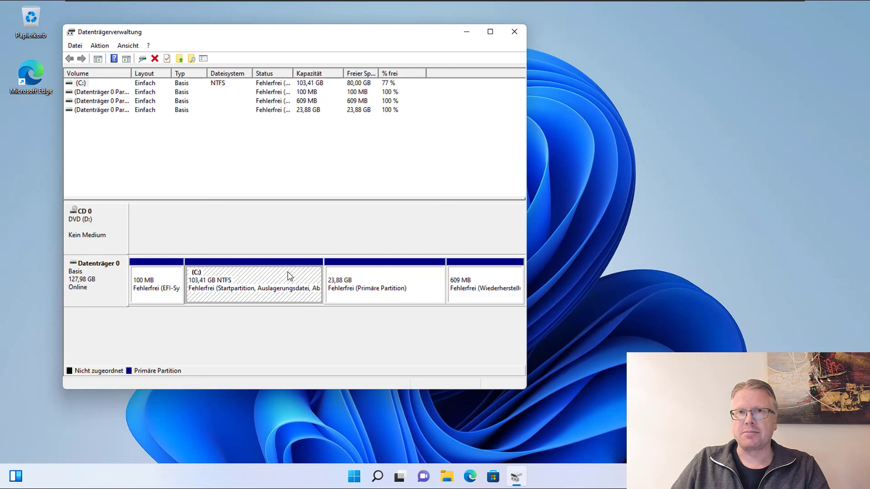